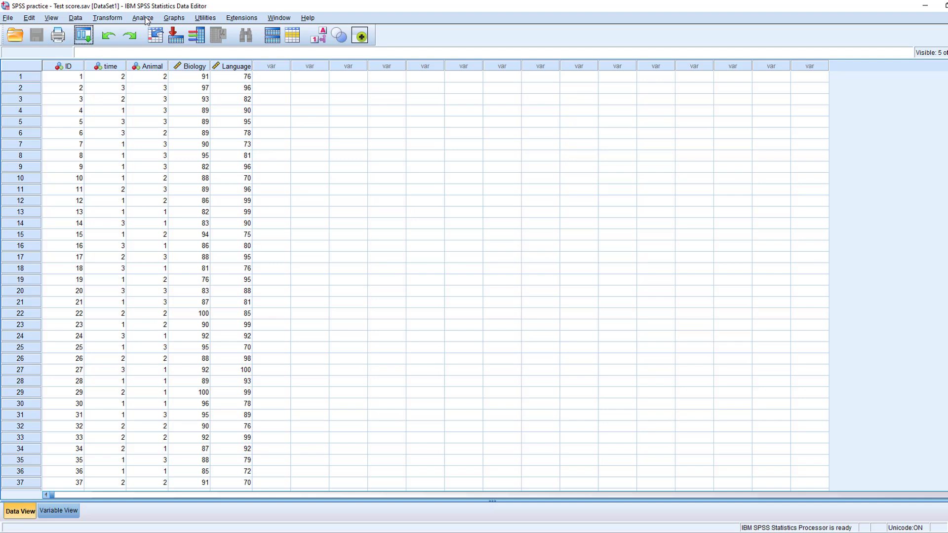
# - Add Biology Test Score and Languate Test Score to the Frequencies dialog's Variable(s) list
pyautogui.click(145, 18)
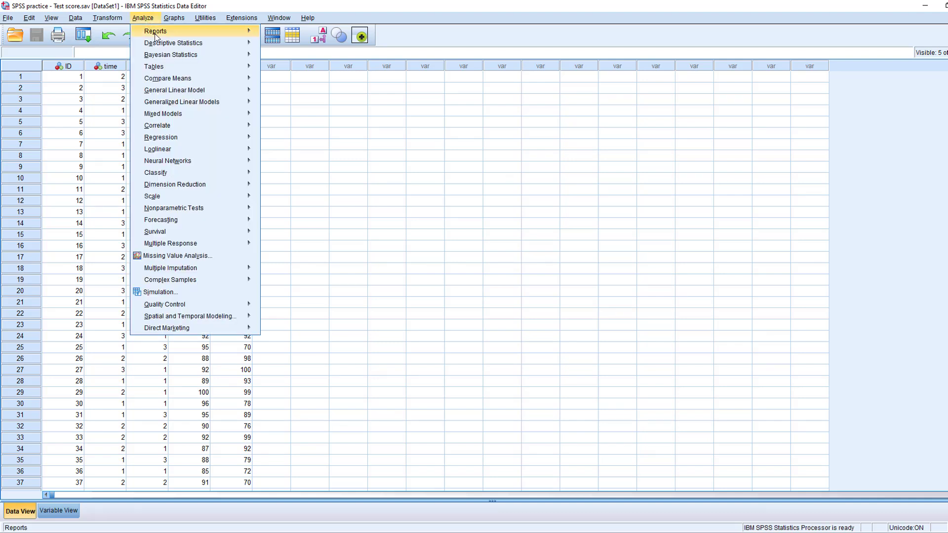
pyautogui.moveTo(173, 43)
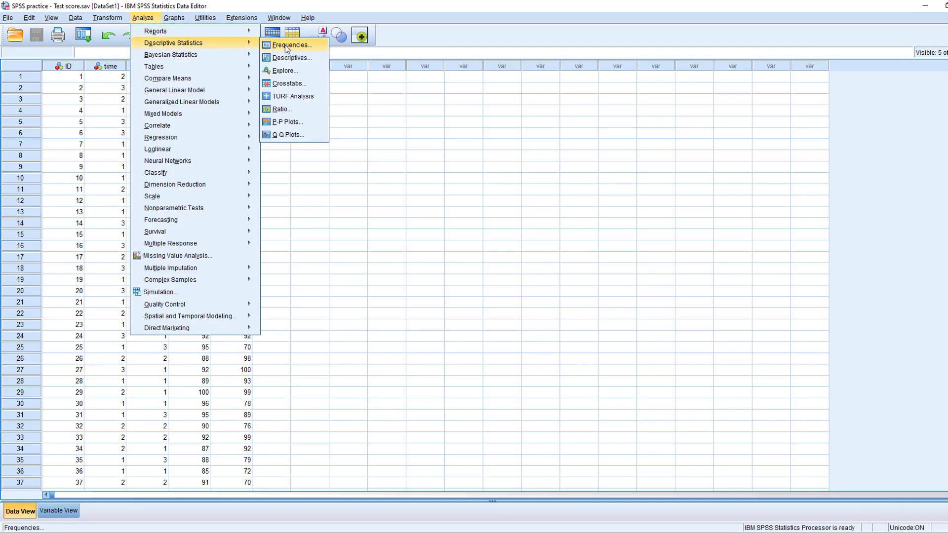
pyautogui.click(289, 46)
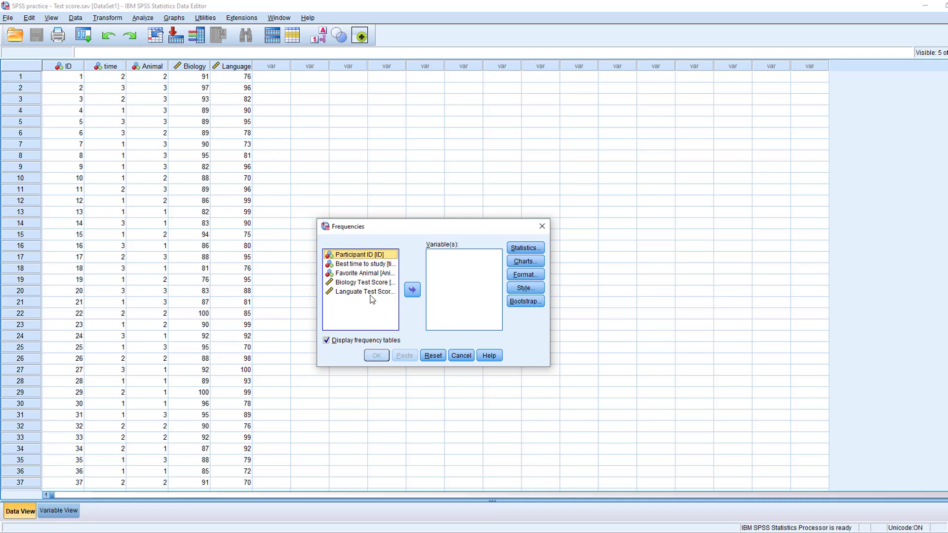
pyautogui.click(381, 284)
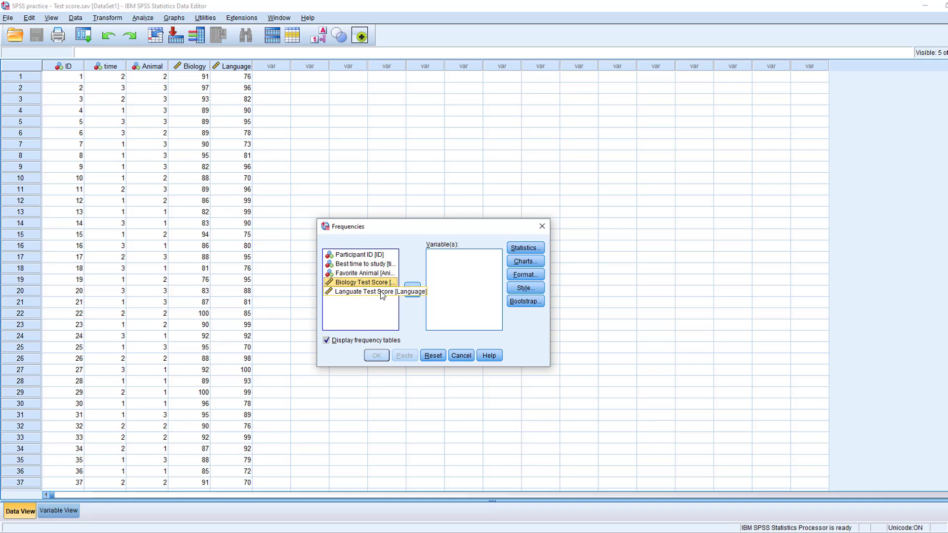
pyautogui.keyDown('shift'); pyautogui.click(380, 291); pyautogui.keyUp('shift')
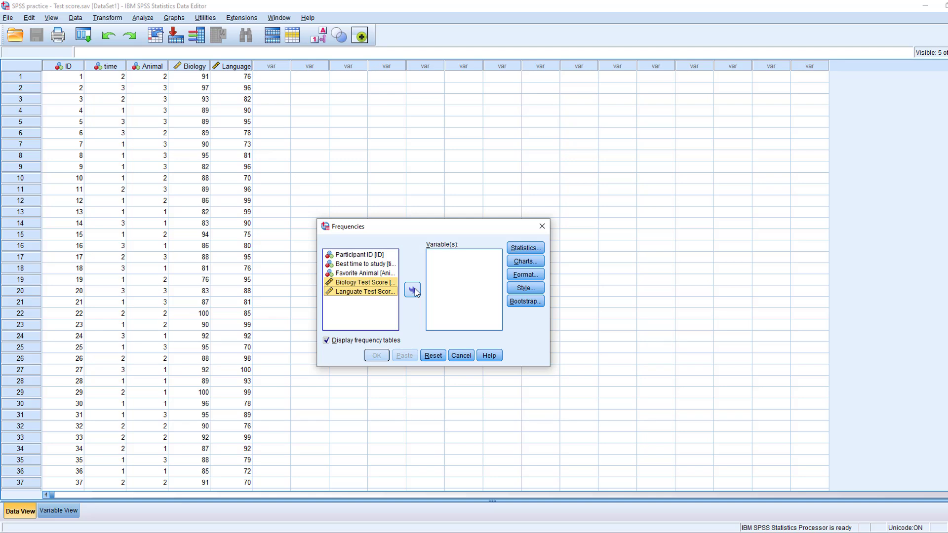
pyautogui.click(414, 290)
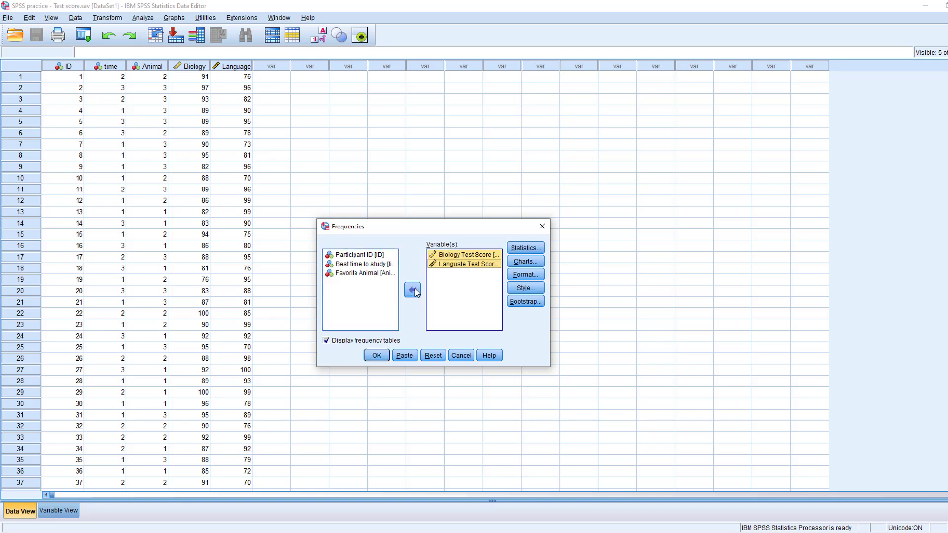
# - Request mean, minimum, maximum and standard deviation in the Frequencies statistics
pyautogui.click(520, 248)
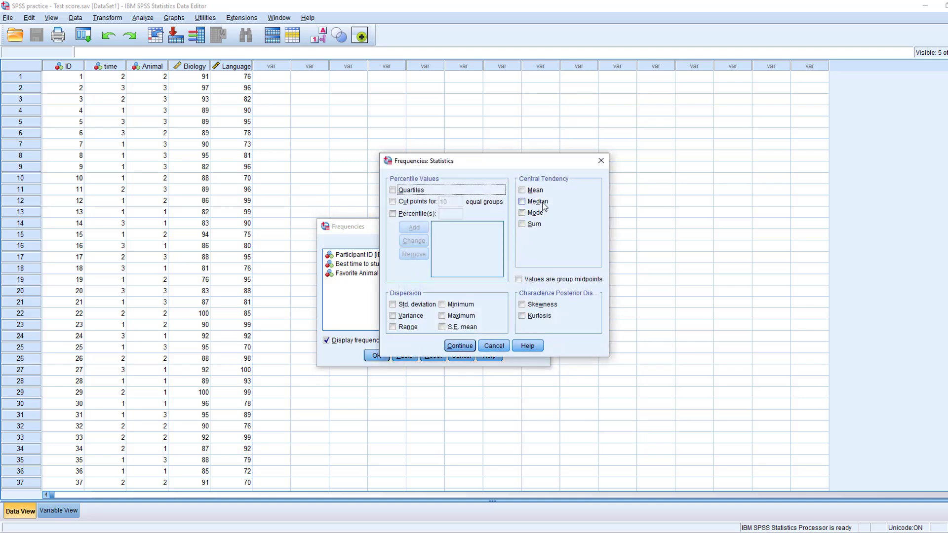
pyautogui.click(536, 191)
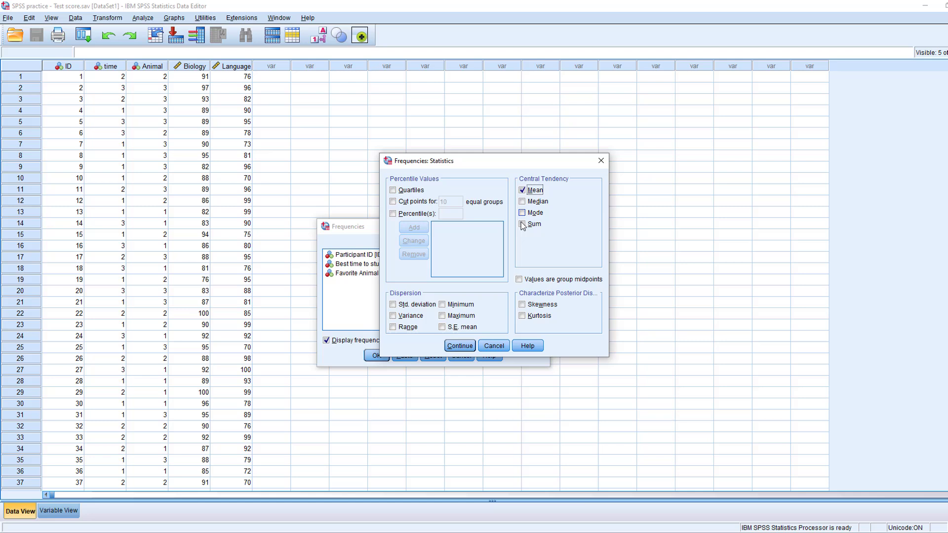
pyautogui.click(453, 305)
pyautogui.click(455, 316)
pyautogui.click(416, 305)
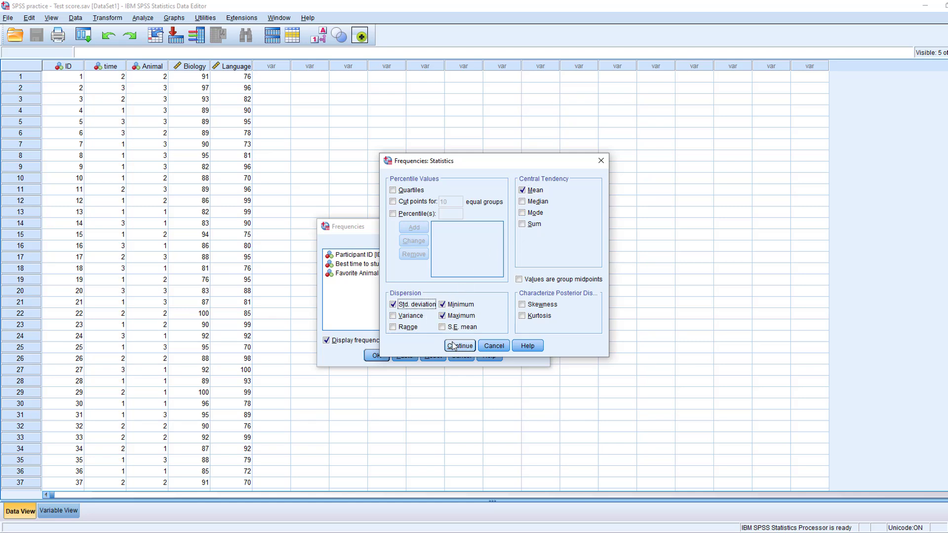
pyautogui.click(454, 345)
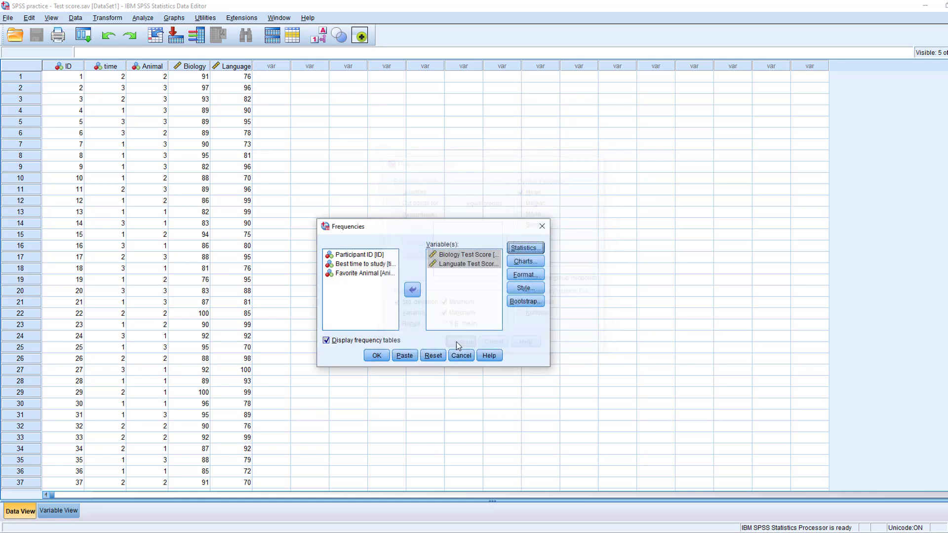
# - Set the Frequencies chart type to histograms with a normal curve
pyautogui.click(525, 262)
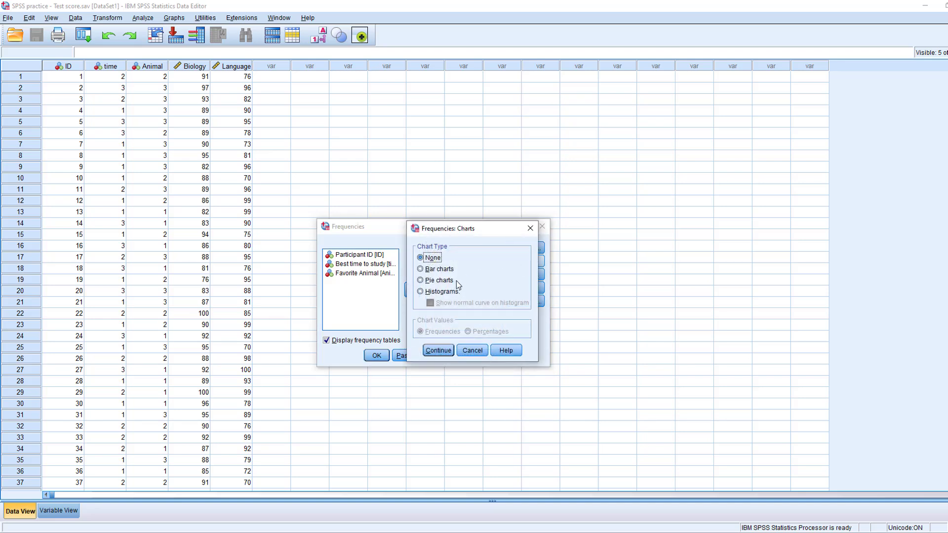
pyautogui.click(452, 295)
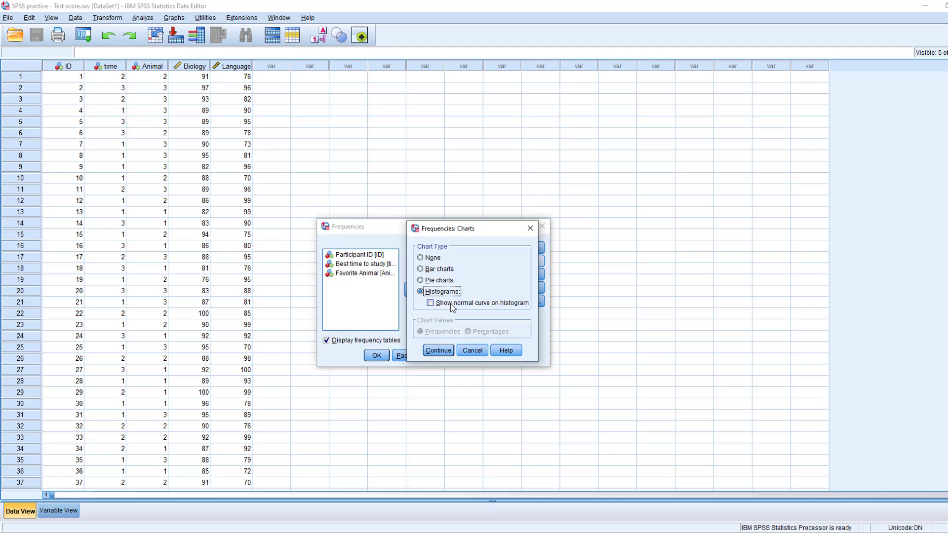
pyautogui.click(452, 309)
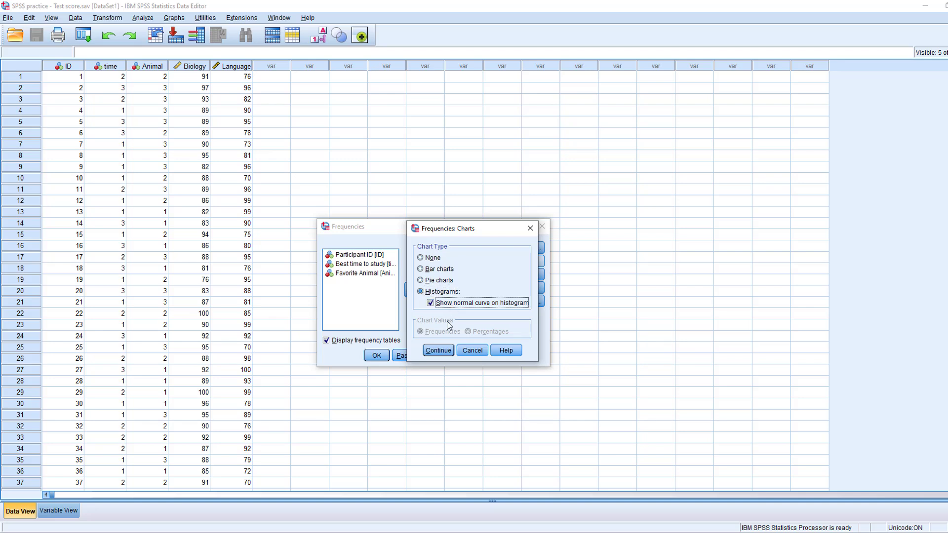
pyautogui.click(445, 350)
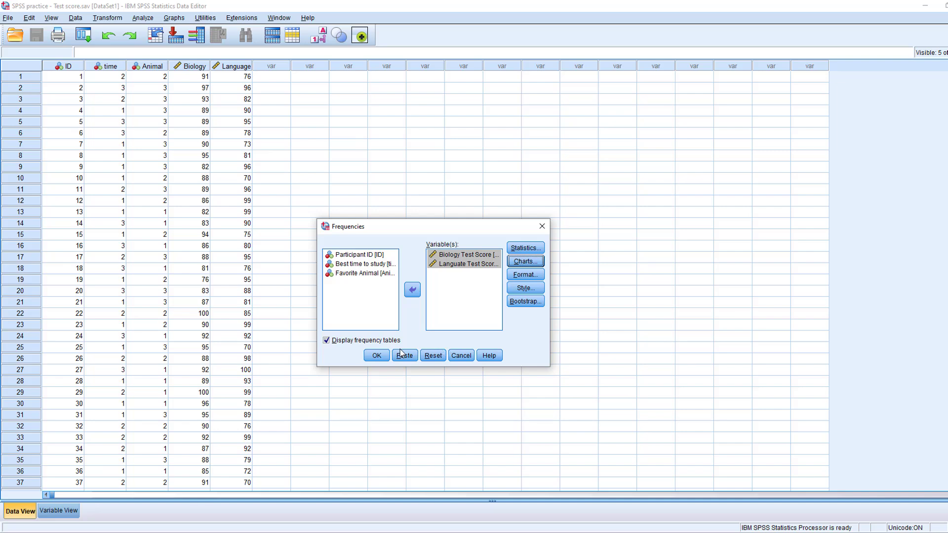
# - Run Frequencies, activate the Statistics table, then display the Biology Test Score frequency table
pyautogui.click(376, 356)
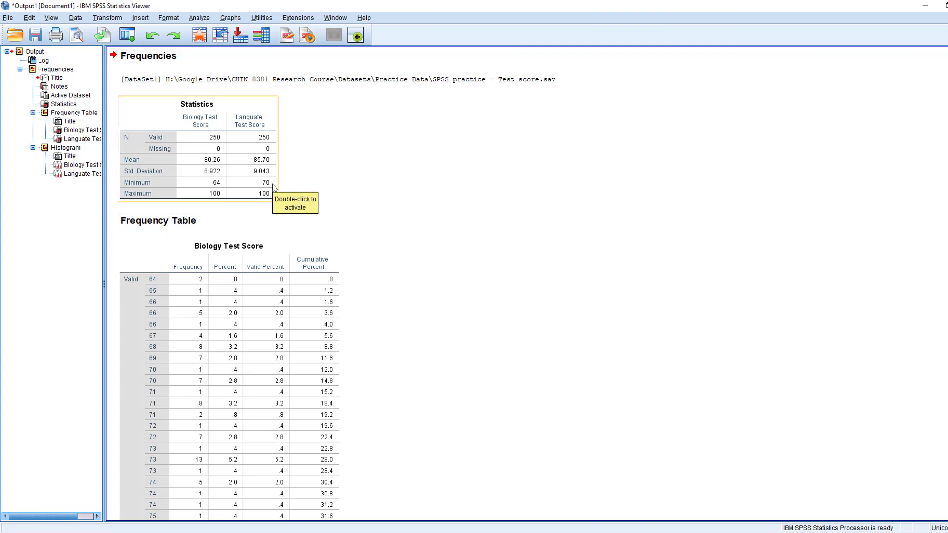
pyautogui.click(272, 183)
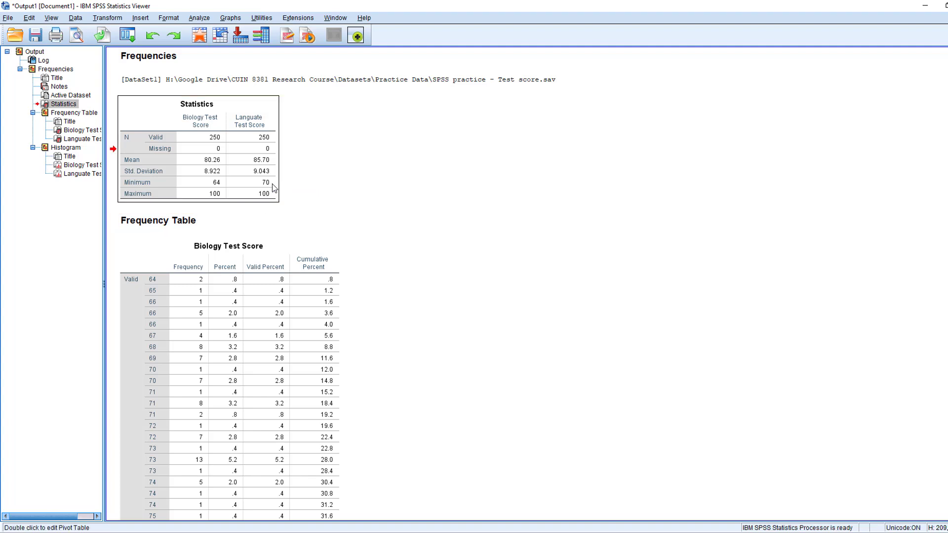
pyautogui.doubleClick(273, 184)
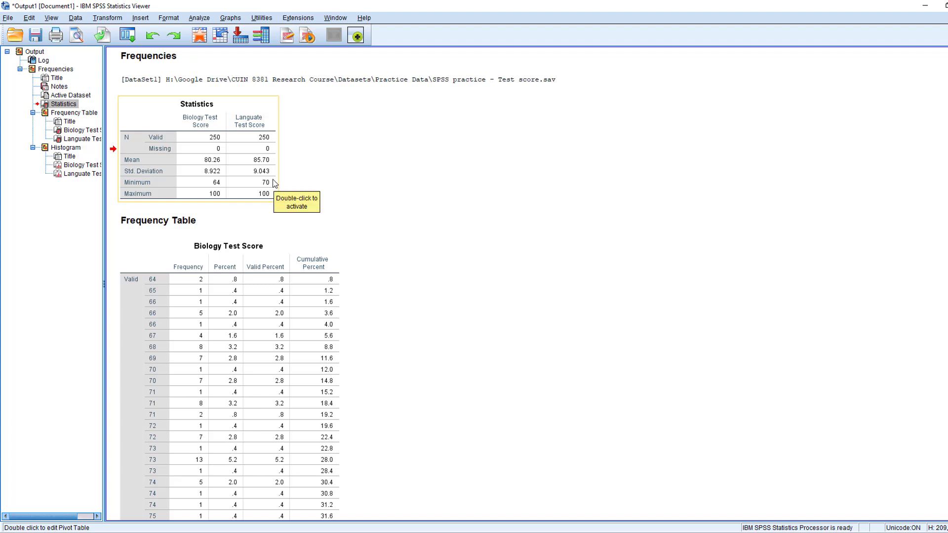
pyautogui.click(264, 245)
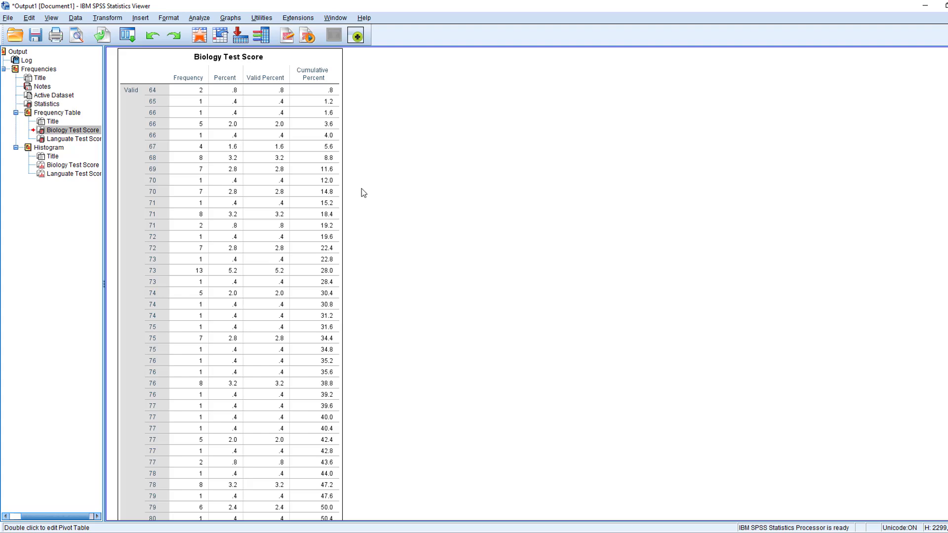
pyautogui.scroll(-5, 362, 185)
pyautogui.scroll(-5, 362, 180)
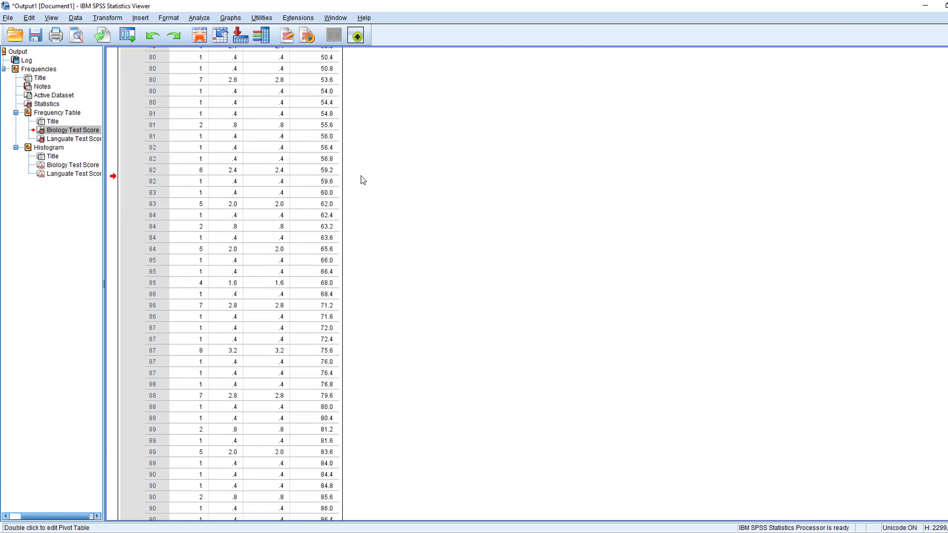
pyautogui.scroll(-5, 362, 178)
pyautogui.scroll(-5, 363, 175)
pyautogui.scroll(-3, 362, 174)
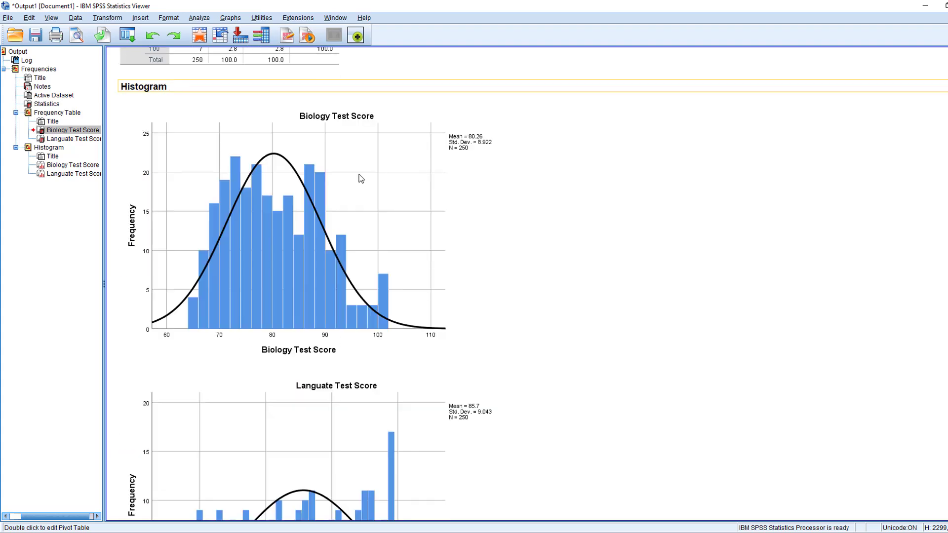
pyautogui.click(516, 232)
pyautogui.scroll(-3, 516, 233)
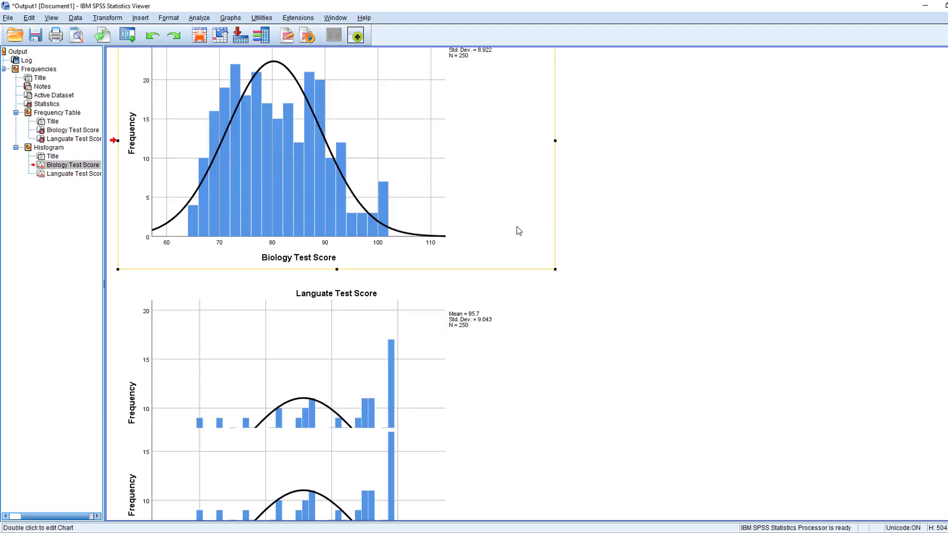
pyautogui.scroll(-1, 517, 232)
pyautogui.click(378, 322)
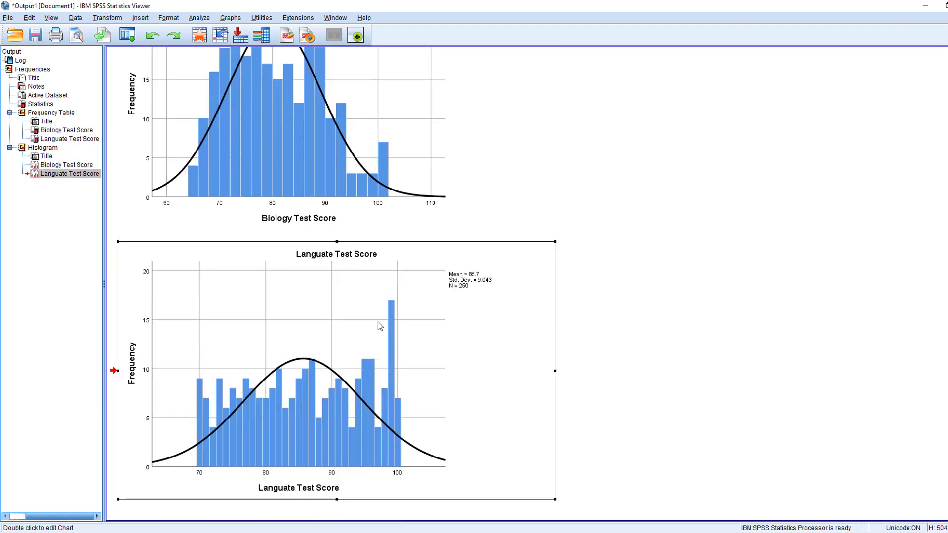
pyautogui.doubleClick(329, 261)
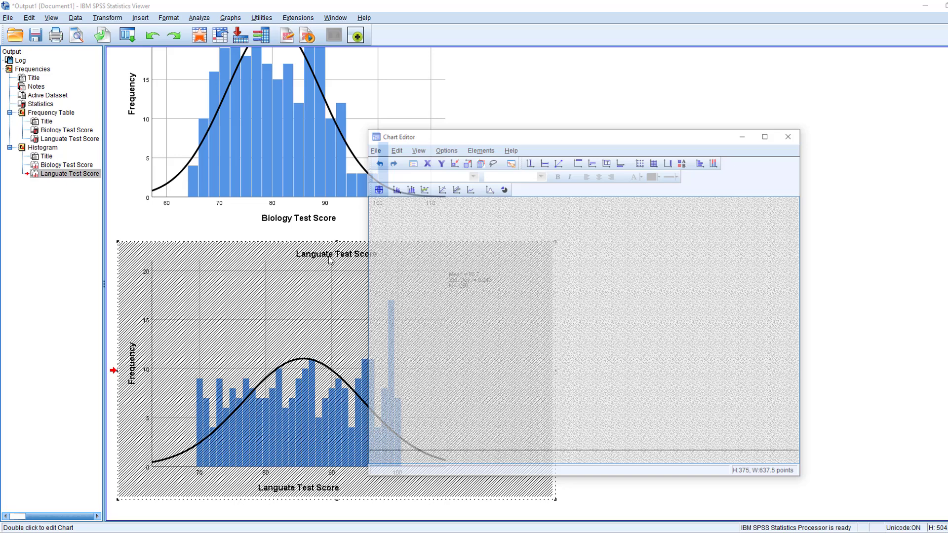
pyautogui.click(791, 135)
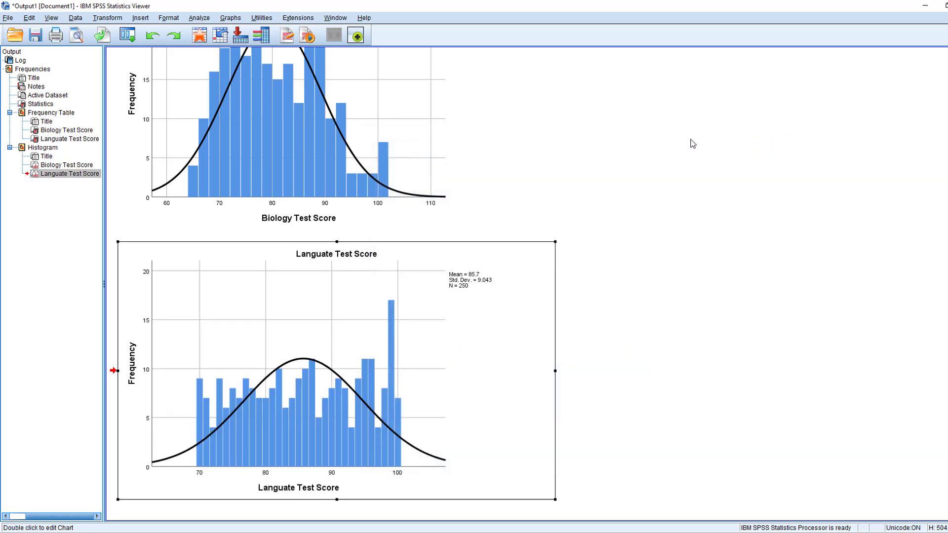
pyautogui.scroll(3, 611, 162)
pyautogui.scroll(5, 610, 153)
pyautogui.scroll(5, 585, 146)
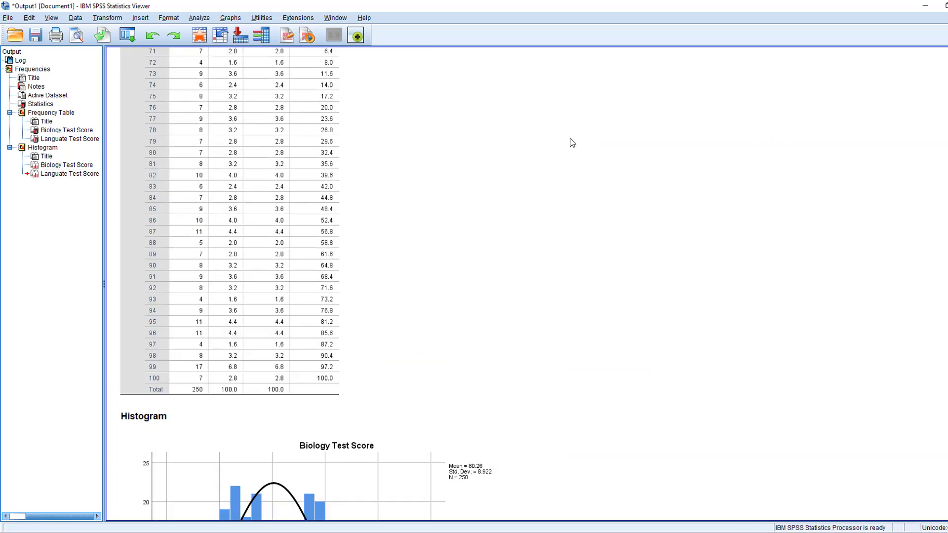
pyautogui.scroll(5, 570, 142)
pyautogui.scroll(5, 561, 141)
pyautogui.scroll(5, 556, 141)
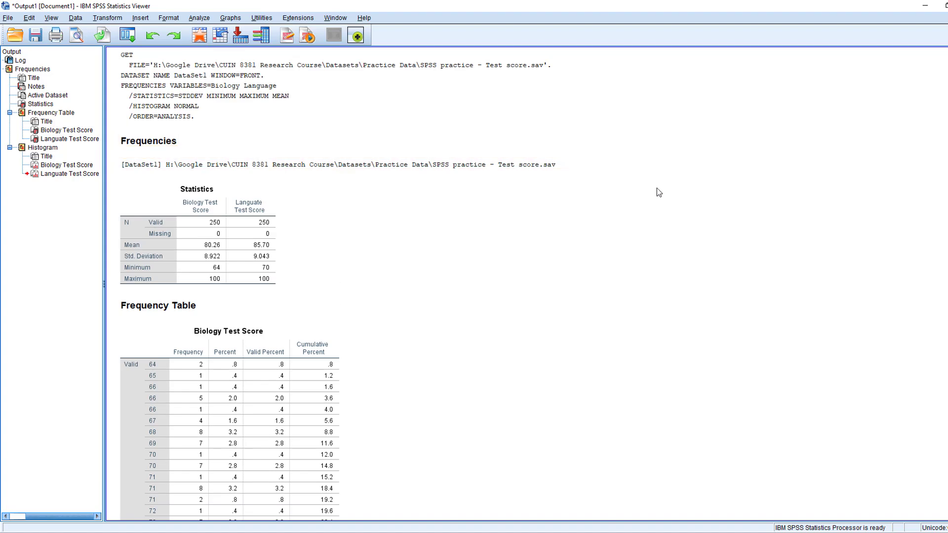
# - Open the Output Viewer context menu containing Export
pyautogui.rightClick(802, 256)
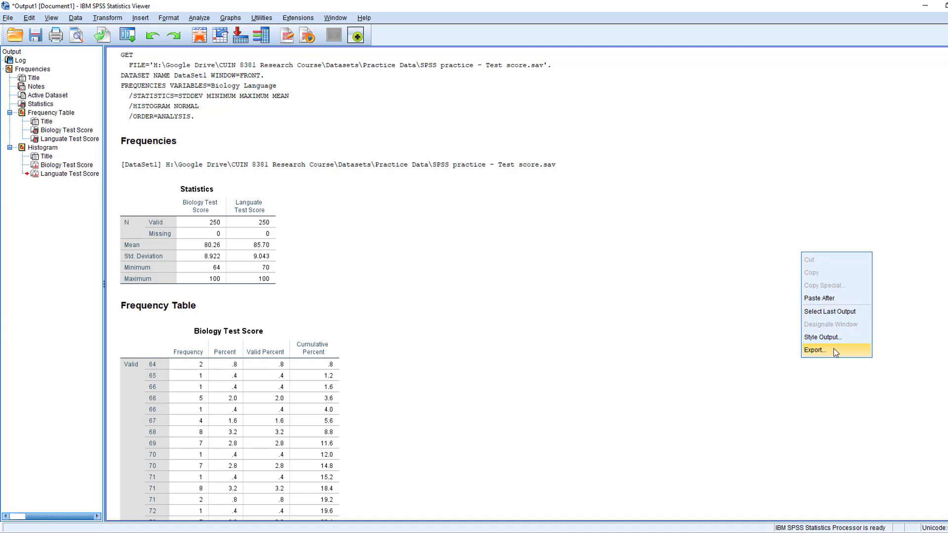
# - Export all output as Word/RTF to OUTPUT.doc in the default location, then select the file
pyautogui.click(833, 348)
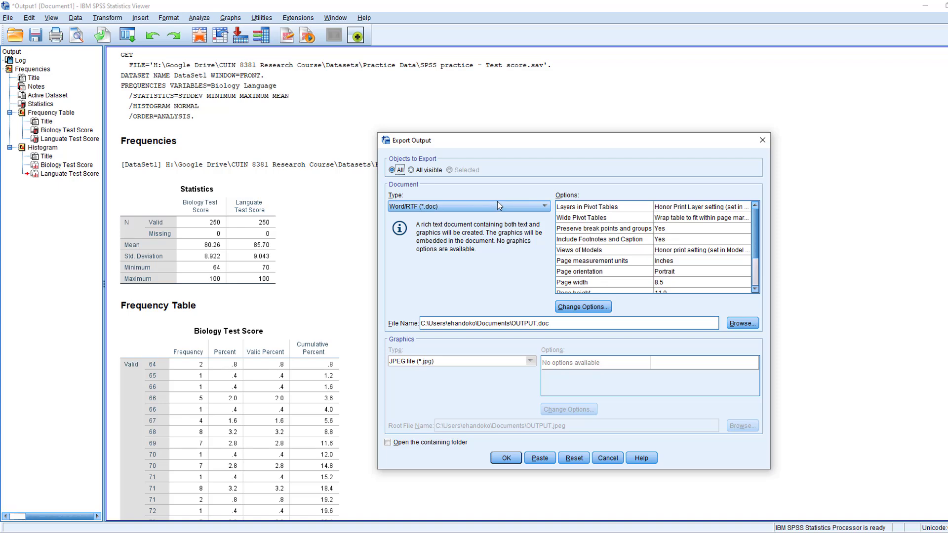
pyautogui.click(499, 205)
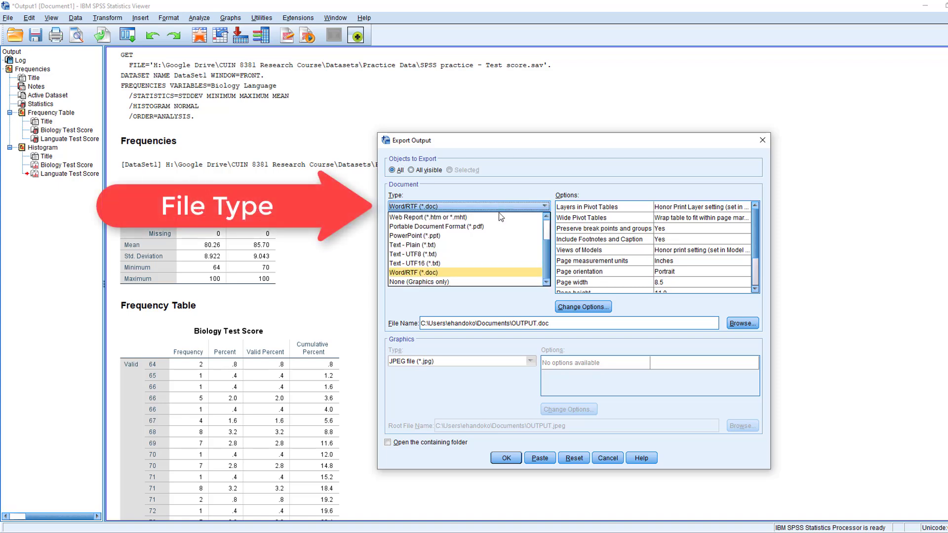
pyautogui.click(477, 273)
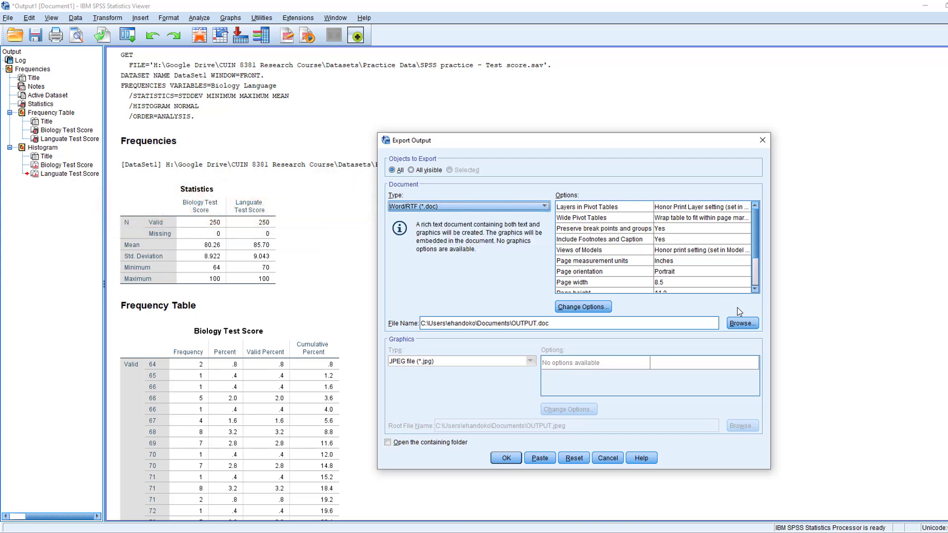
pyautogui.click(741, 326)
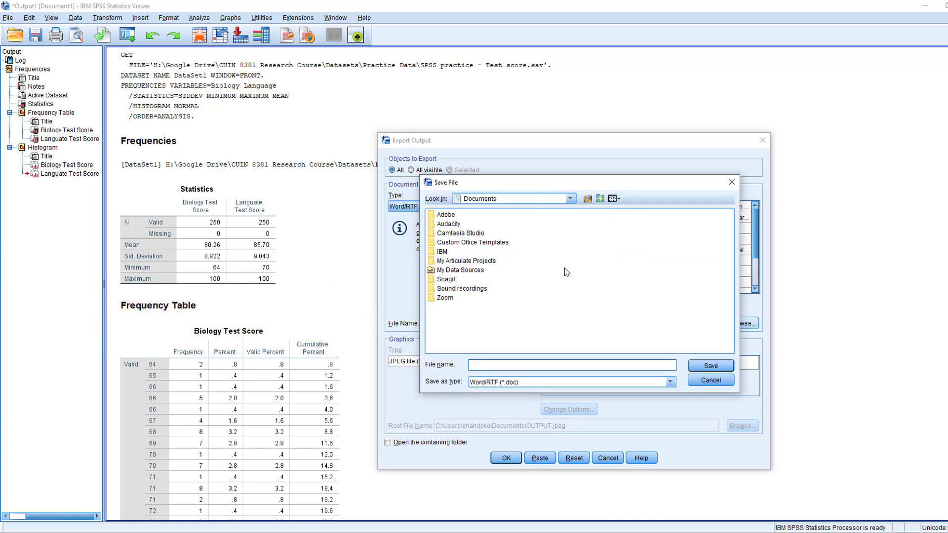
pyautogui.click(715, 384)
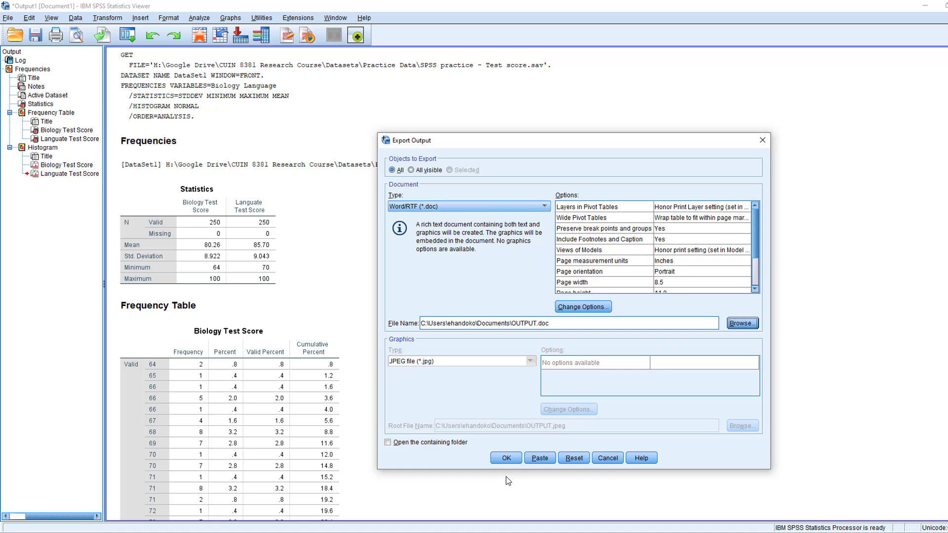
pyautogui.click(512, 460)
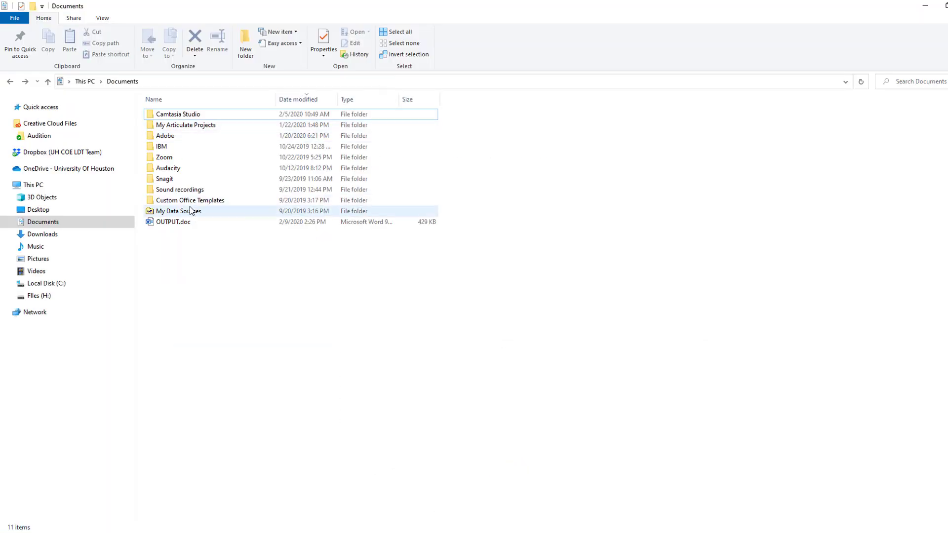
pyautogui.click(177, 225)
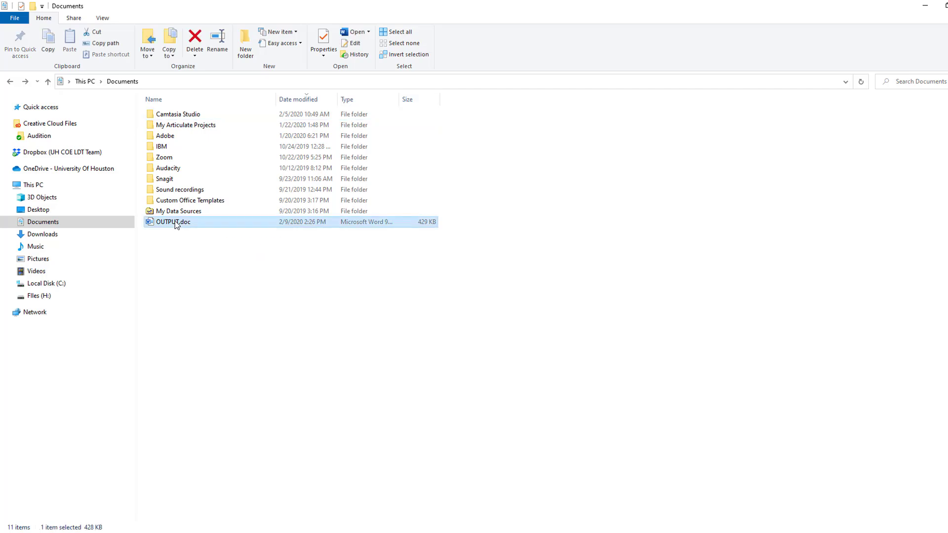
# - Open OUTPUT.doc in Word to review the exported tables and histogram
pyautogui.doubleClick(178, 225)
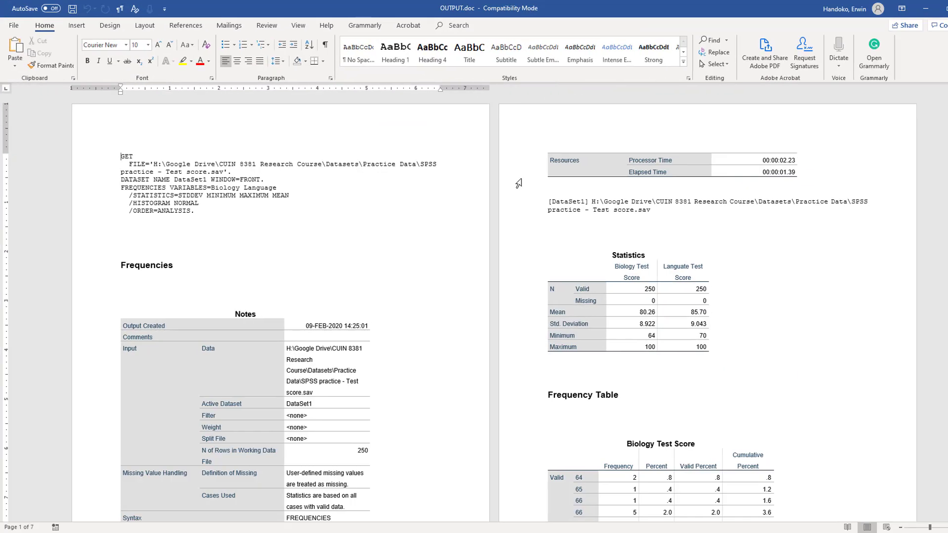
pyautogui.scroll(-3, 454, 223)
pyautogui.scroll(-5, 451, 227)
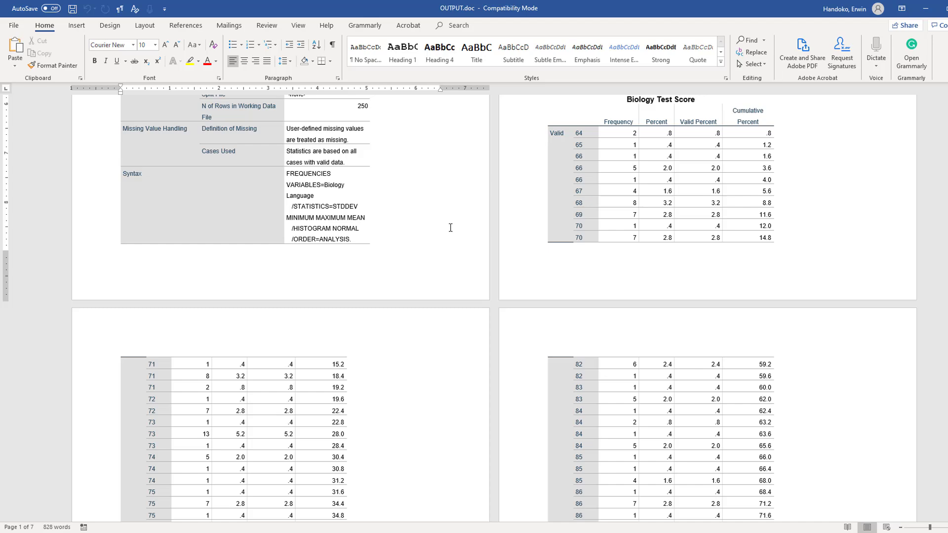
pyautogui.scroll(-5, 451, 227)
pyautogui.scroll(-5, 449, 233)
pyautogui.scroll(-2, 449, 232)
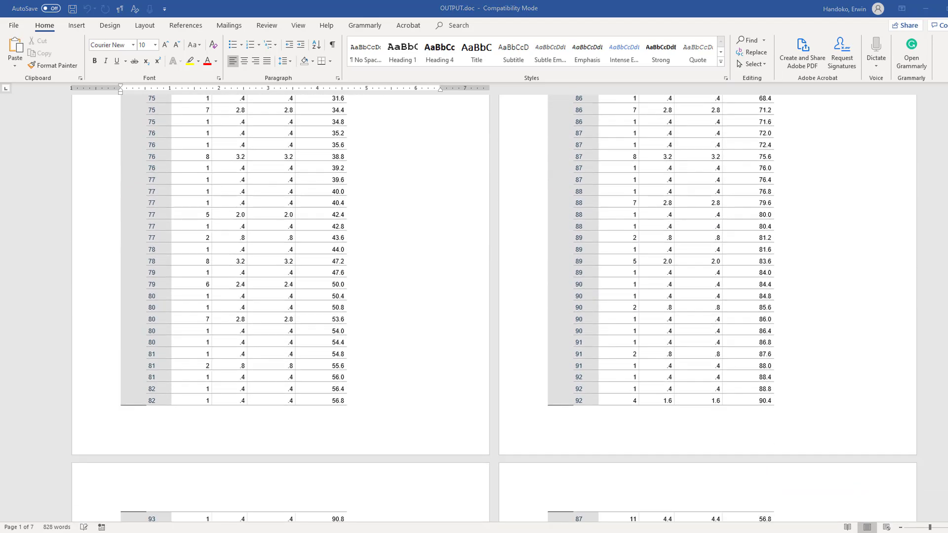
pyautogui.scroll(-3, 885, 355)
pyautogui.scroll(-3, 873, 329)
pyautogui.scroll(-6, 872, 343)
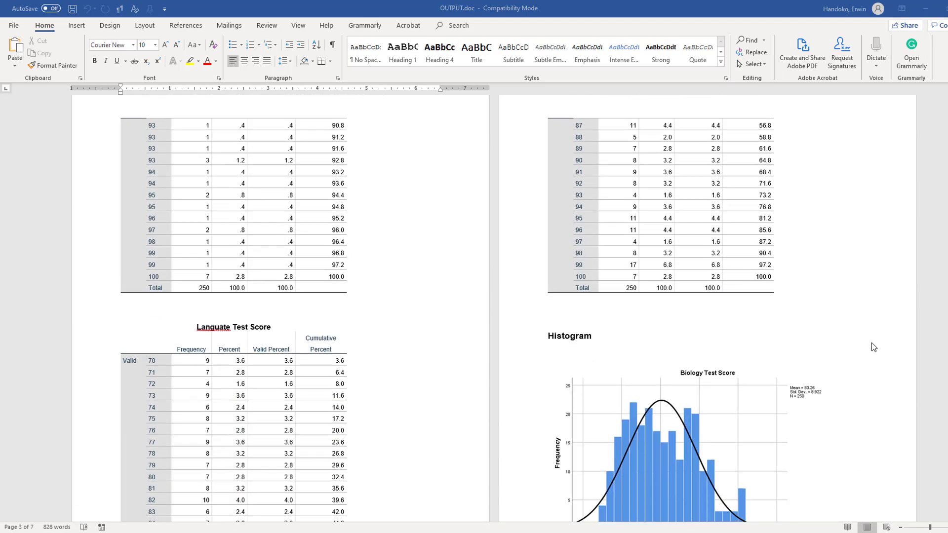
pyautogui.scroll(-3, 872, 343)
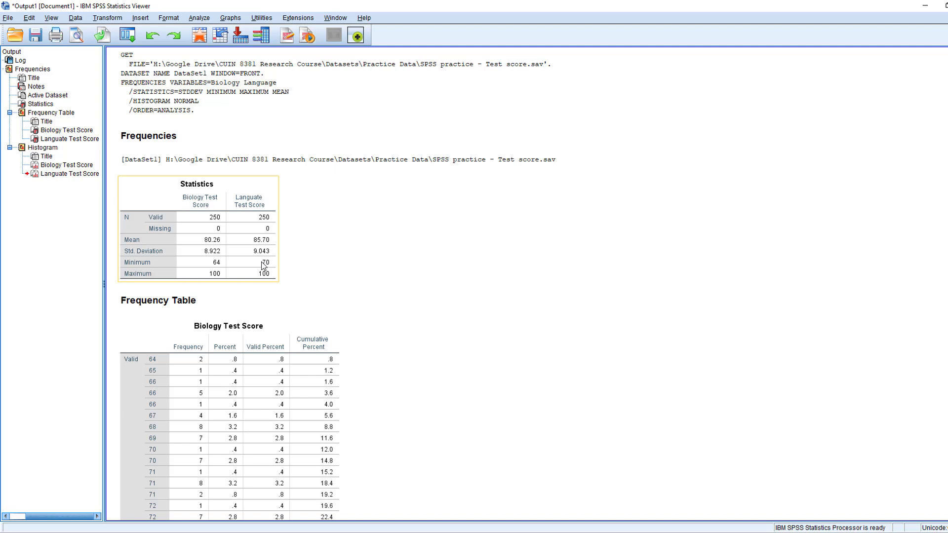
# - Copy the Statistics pivot table and switch to the blank Word document
pyautogui.click(264, 265)
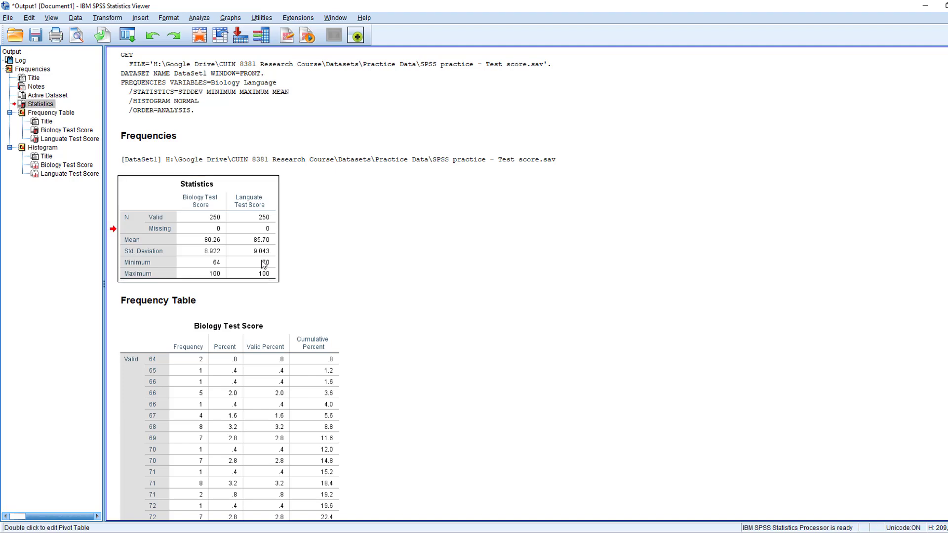
pyautogui.rightClick(264, 265)
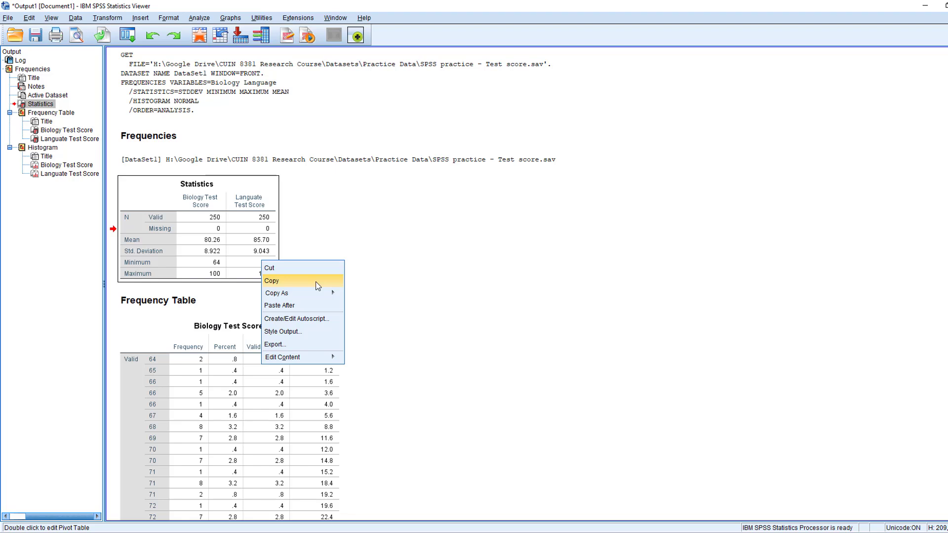
pyautogui.click(315, 282)
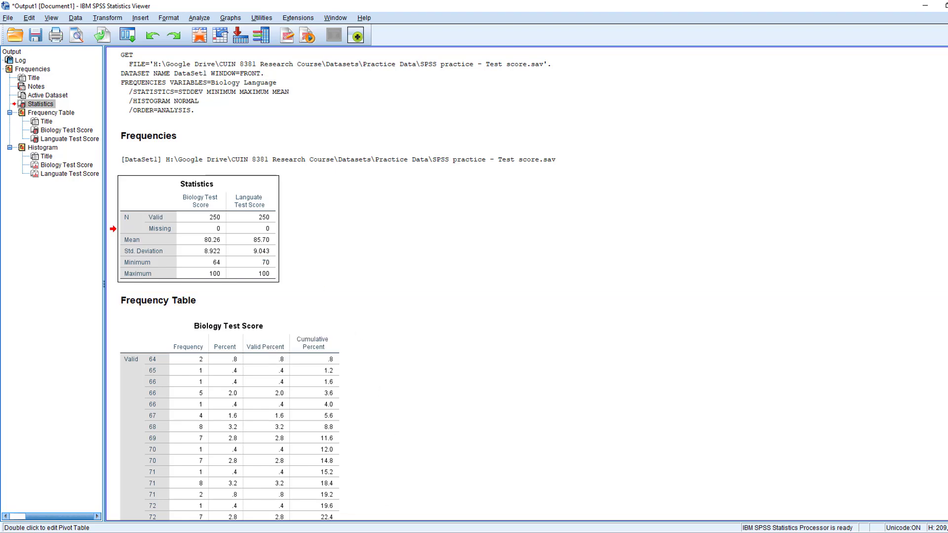
pyautogui.hotkey('alt', 'Tab')
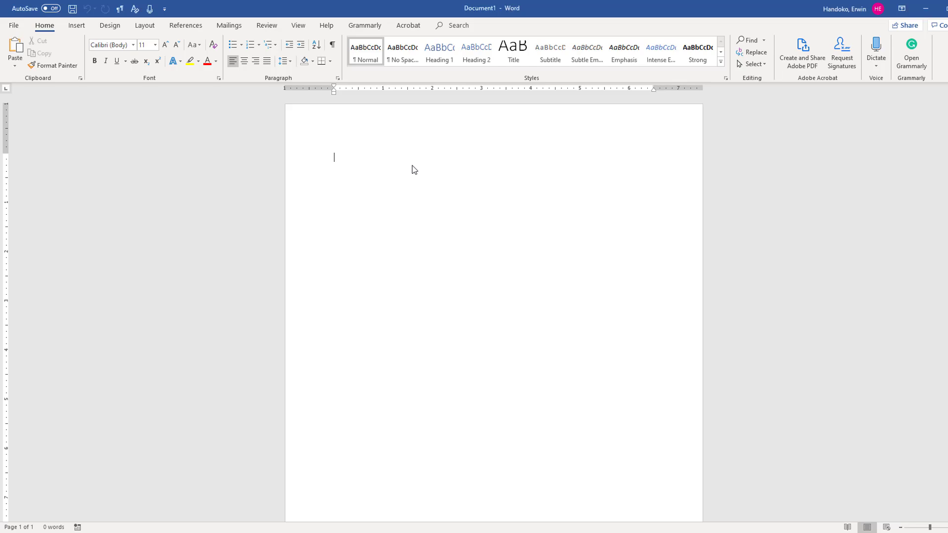
# - Paste the Statistics table into the blank document with Keep Source Formatting
pyautogui.rightClick(382, 157)
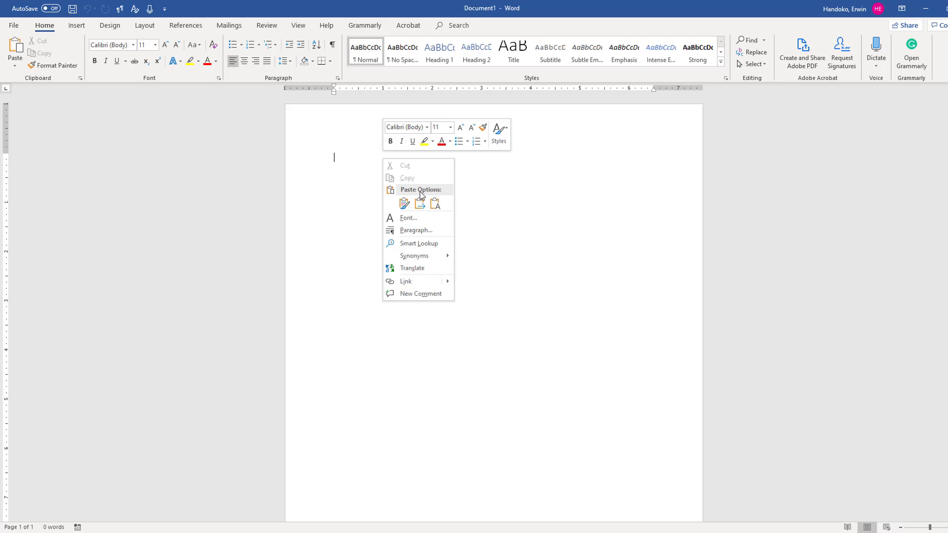
pyautogui.click(405, 205)
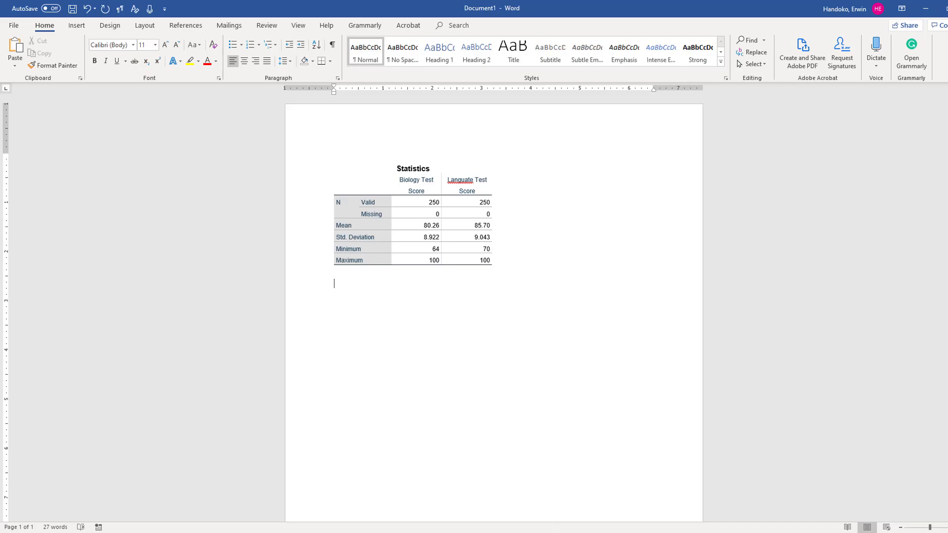
pyautogui.hotkey('alt', 'Tab')
pyautogui.scroll(-10, 490, 398)
pyautogui.scroll(1, 370, 142)
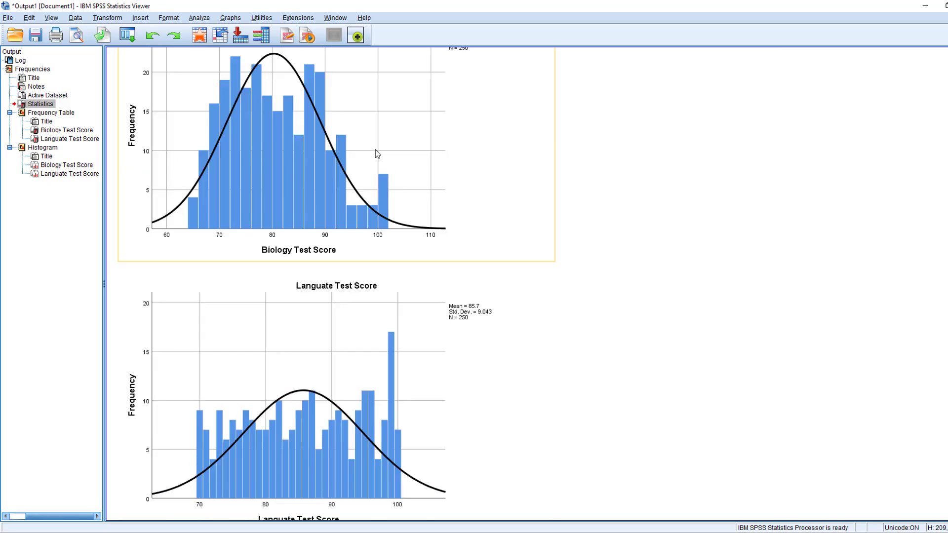
# - Copy the Biology Test Score histogram and paste it below the table, keeping source formatting
pyautogui.rightClick(375, 150)
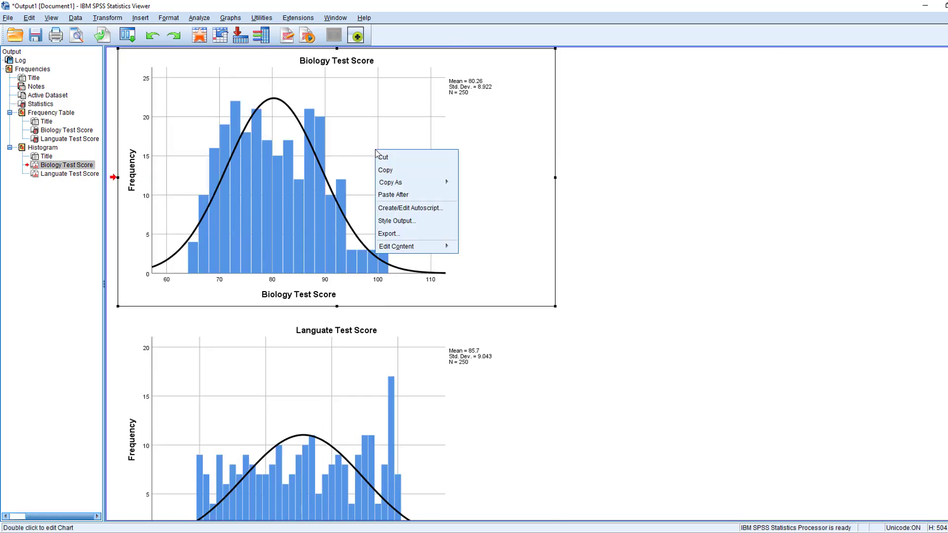
pyautogui.click(400, 176)
pyautogui.moveTo(385, 521)
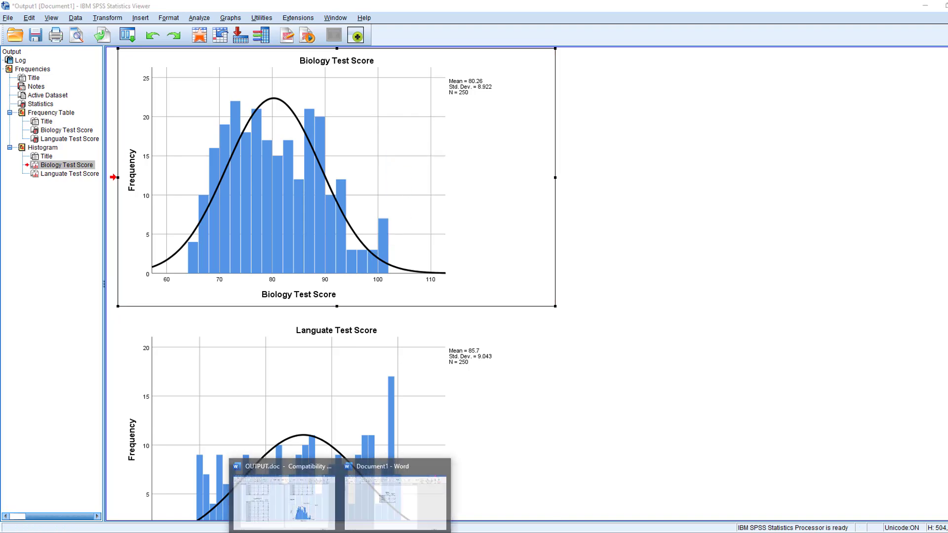
pyautogui.click(386, 521)
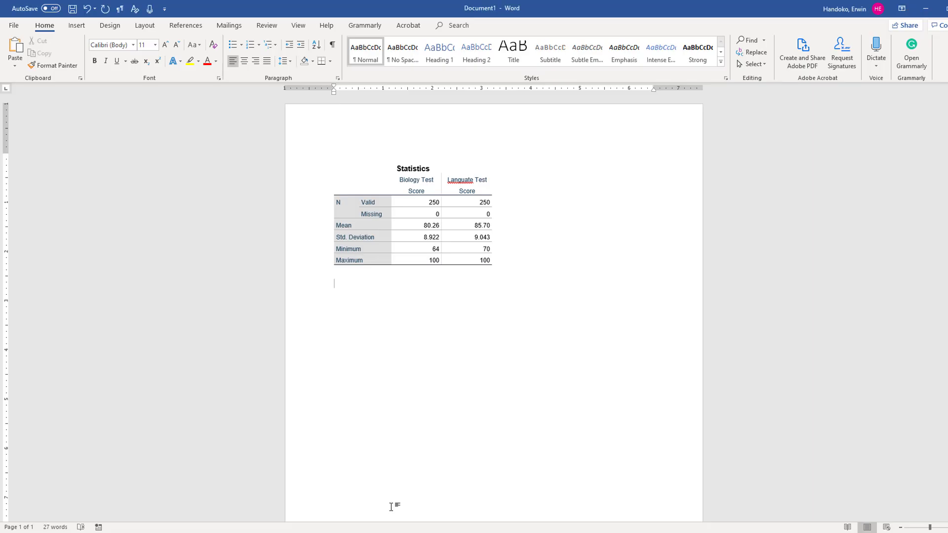
pyautogui.rightClick(384, 307)
pyautogui.click(406, 355)
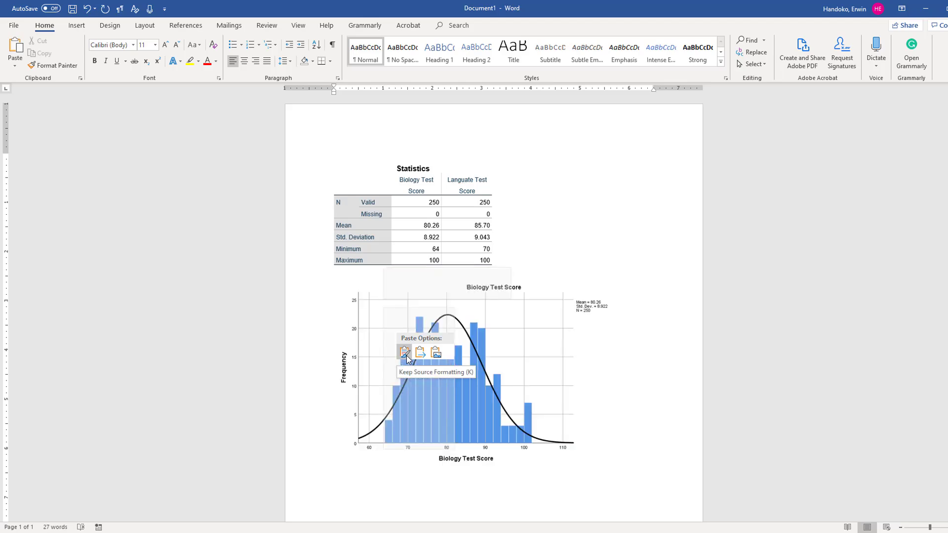